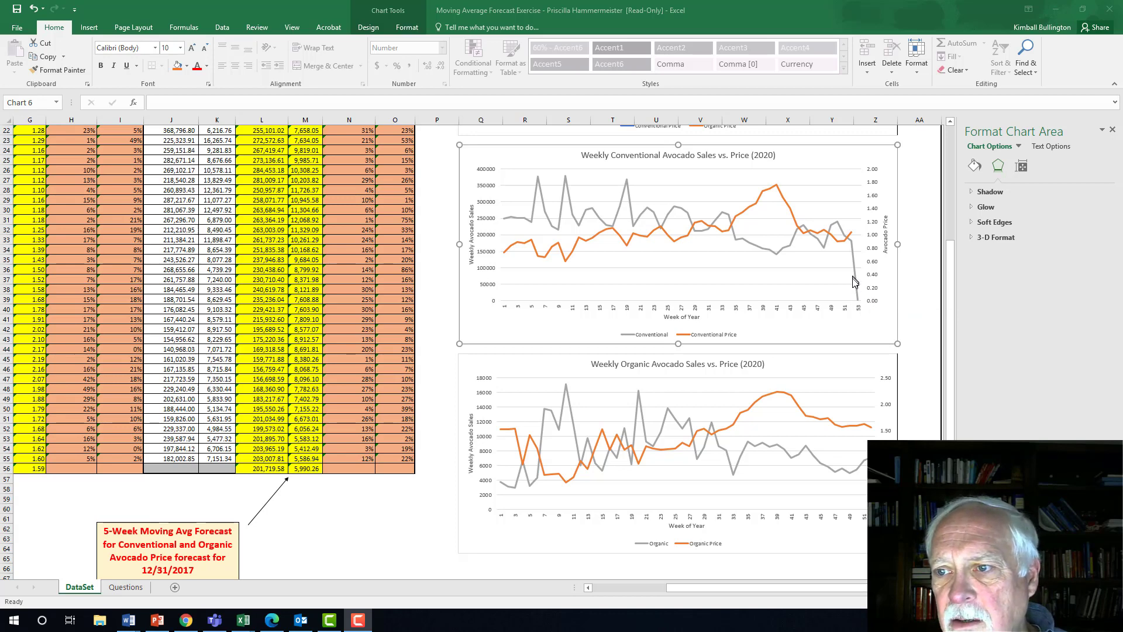
# Shorten the Conventional series' data range in the conventional sales vs. price chart so it ends at row 55 (J4:J55).
pyautogui.moveTo(854, 285)
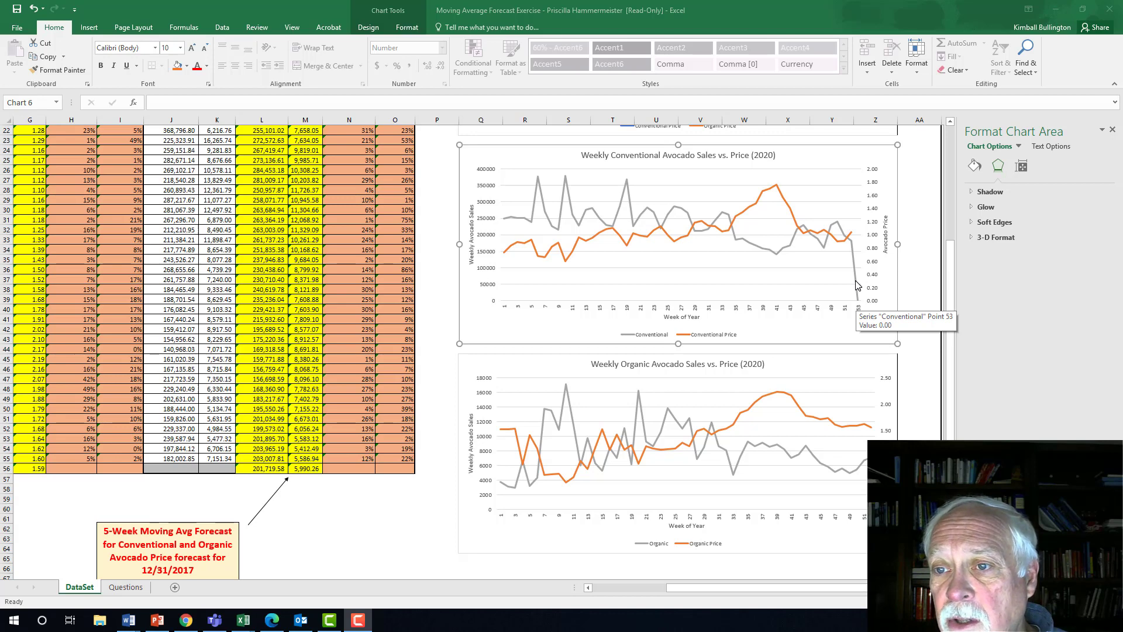
pyautogui.click(854, 253)
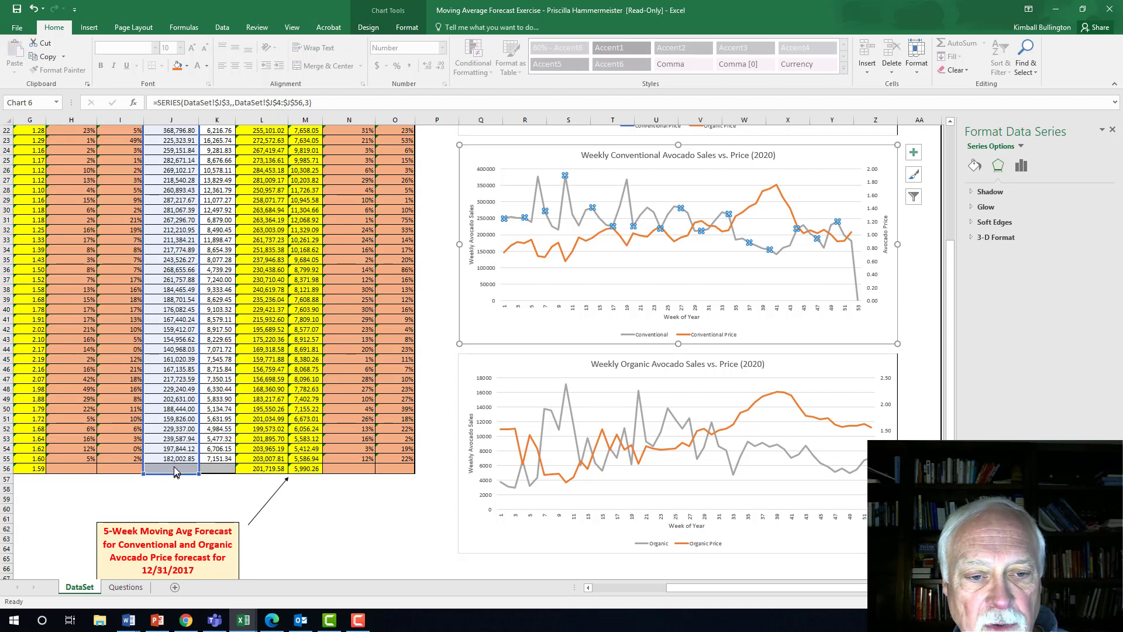
pyautogui.moveTo(199, 475); pyautogui.dragTo(200, 460)
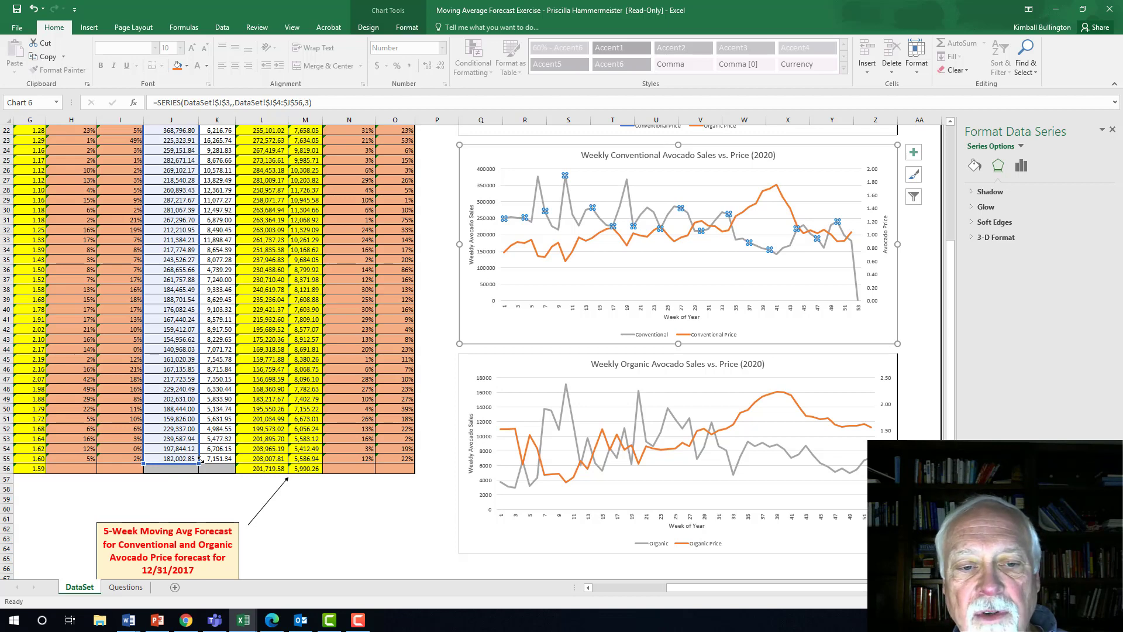
pyautogui.moveTo(199, 460); pyautogui.dragTo(200, 461)
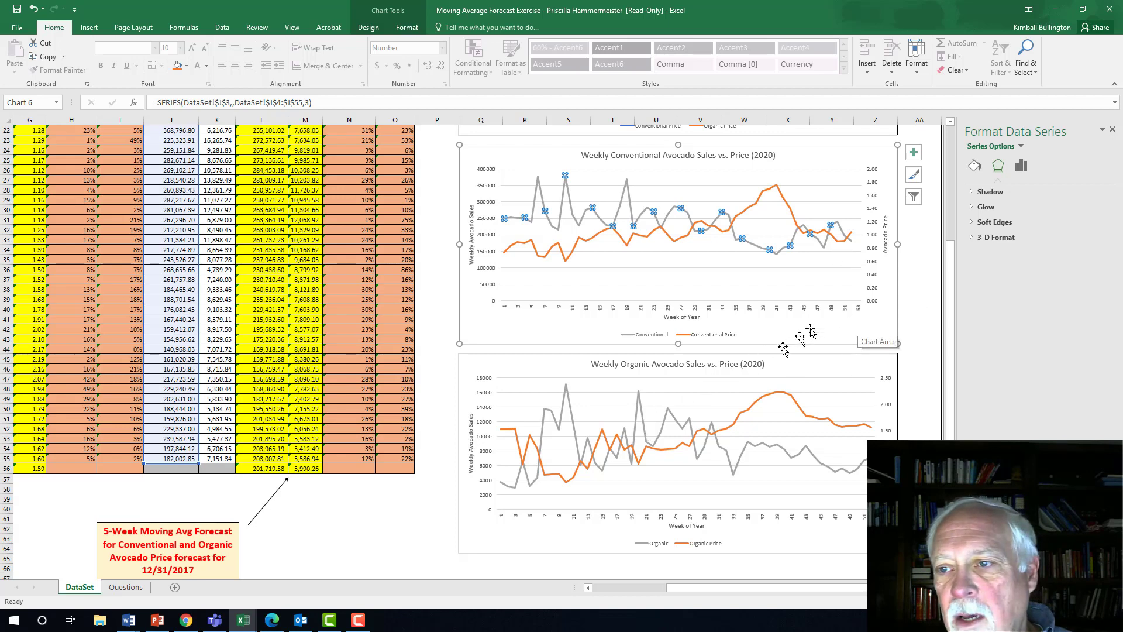
pyautogui.click(921, 285)
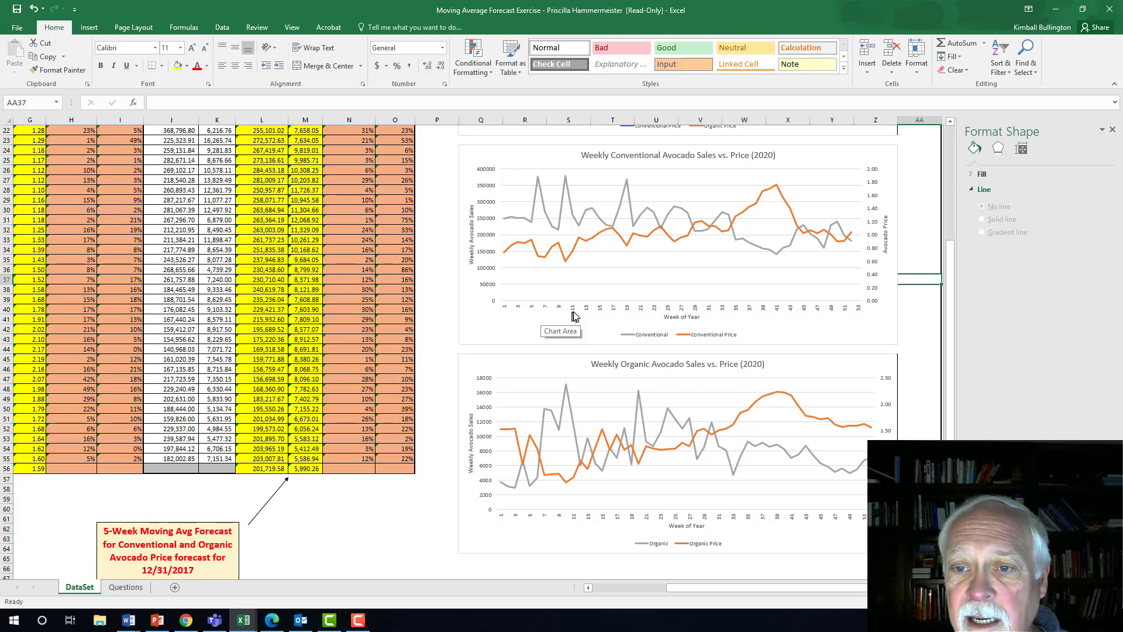
# Change the label interval on the conventional sales chart's horizontal axis so every week number is shown.
pyautogui.click(736, 320)
pyautogui.click(739, 309)
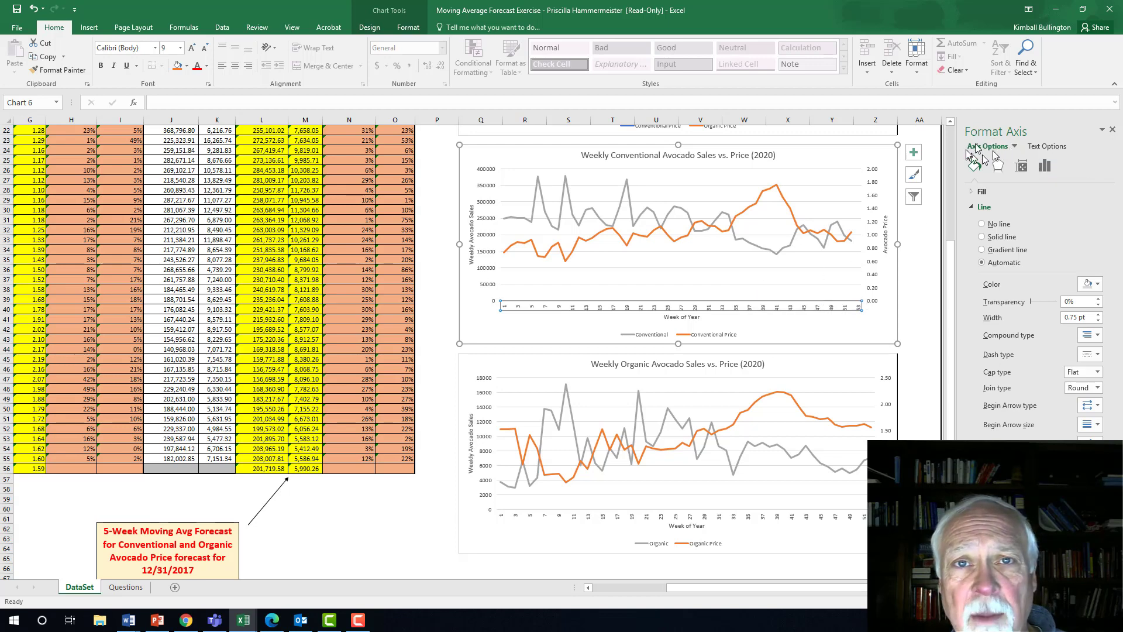
pyautogui.click(1045, 168)
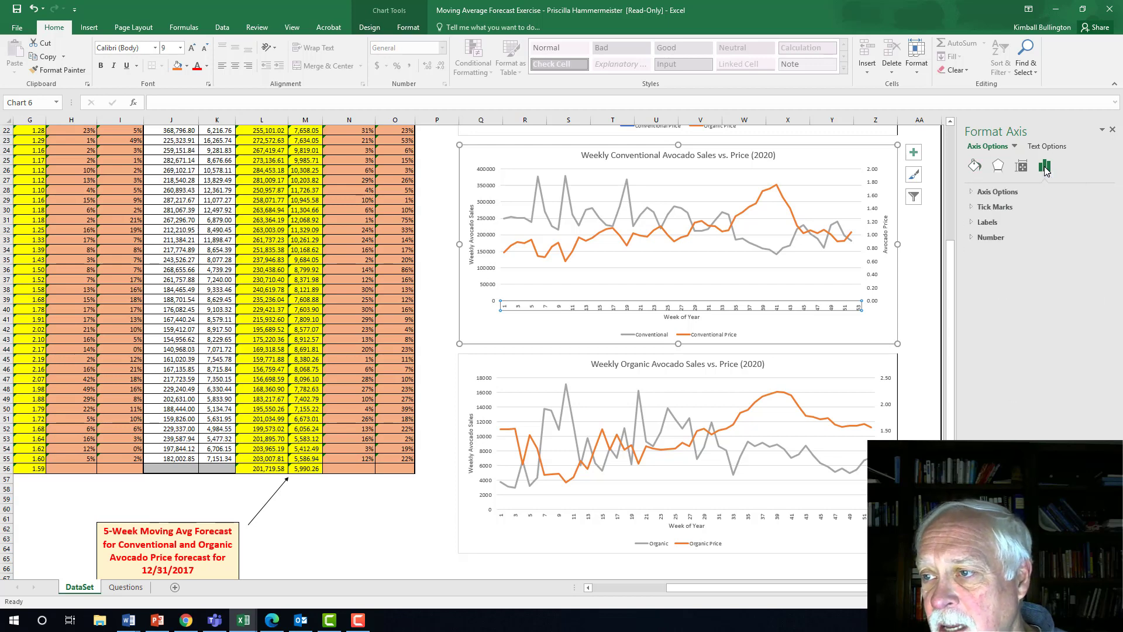
pyautogui.click(996, 194)
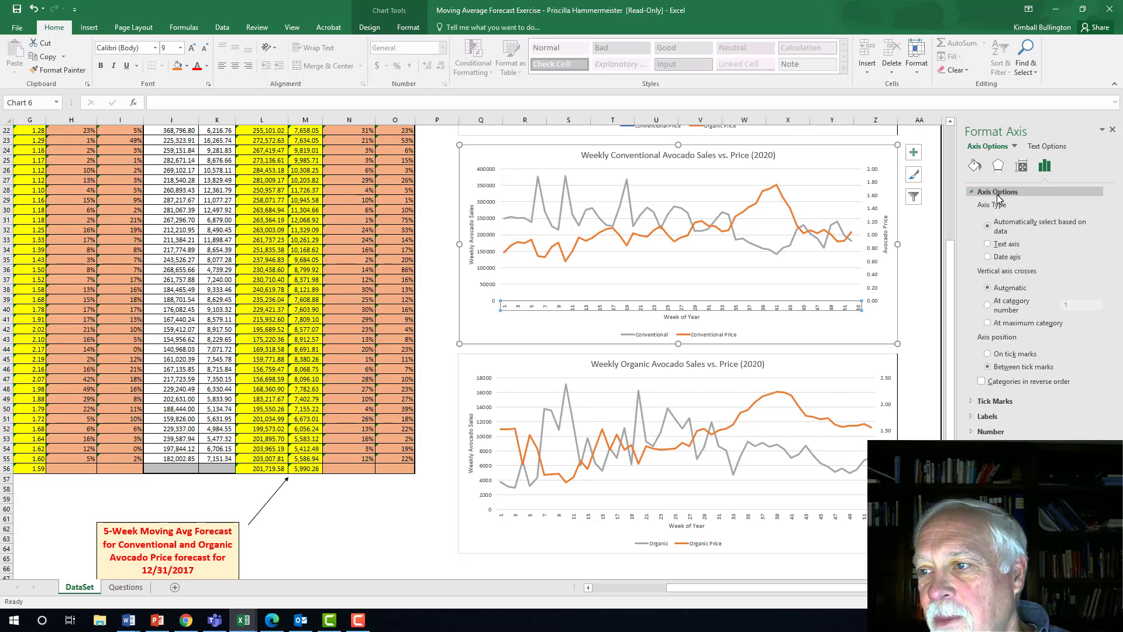
pyautogui.click(991, 433)
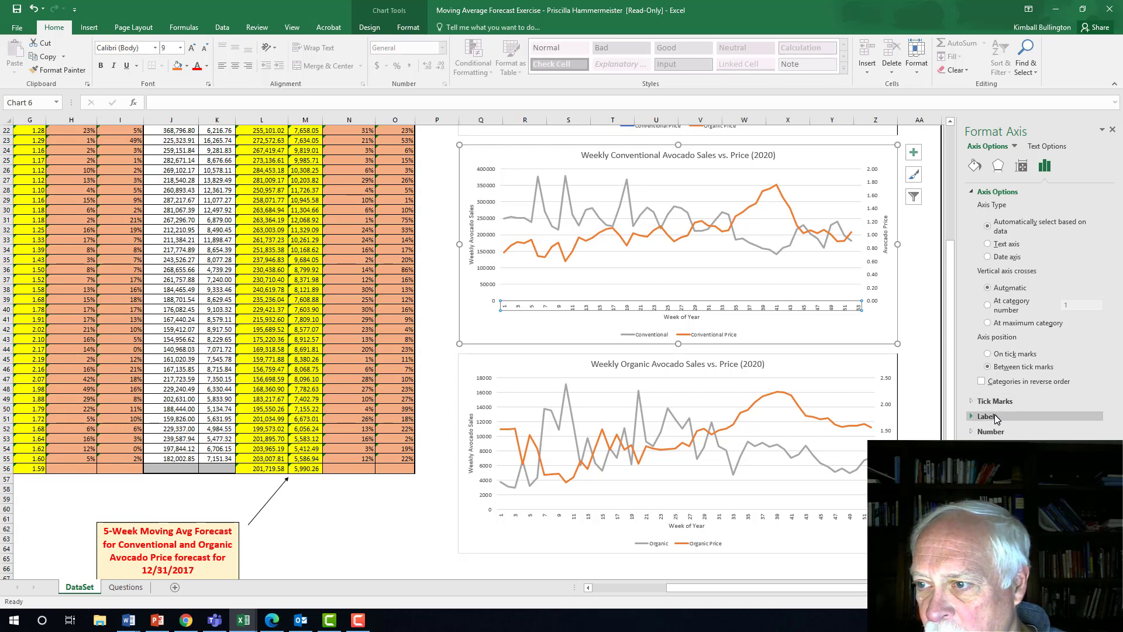
pyautogui.click(995, 414)
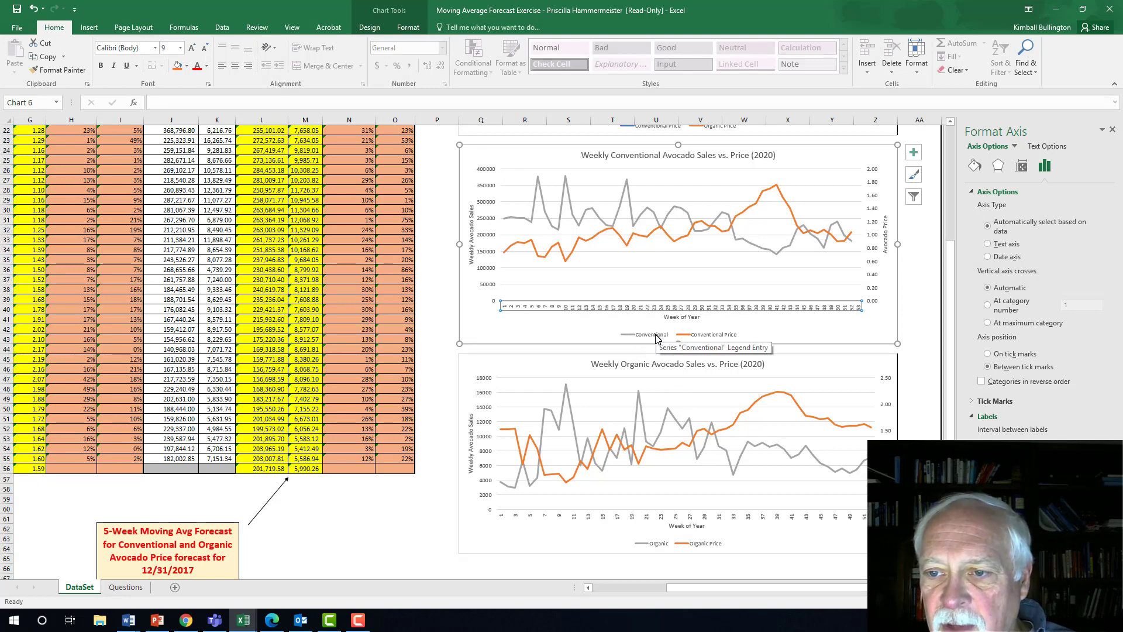
# Check which cell supplies the Conventional series name in the conventional sales chart's data source, without changing it.
pyautogui.scroll(-2, 677, 416)
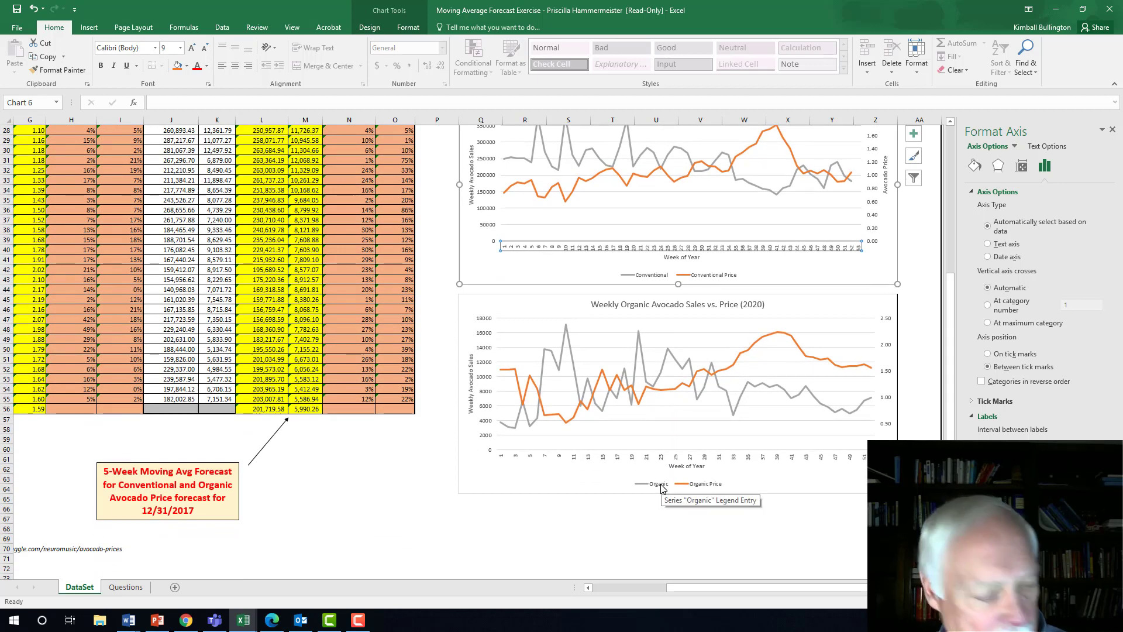
pyautogui.click(656, 280)
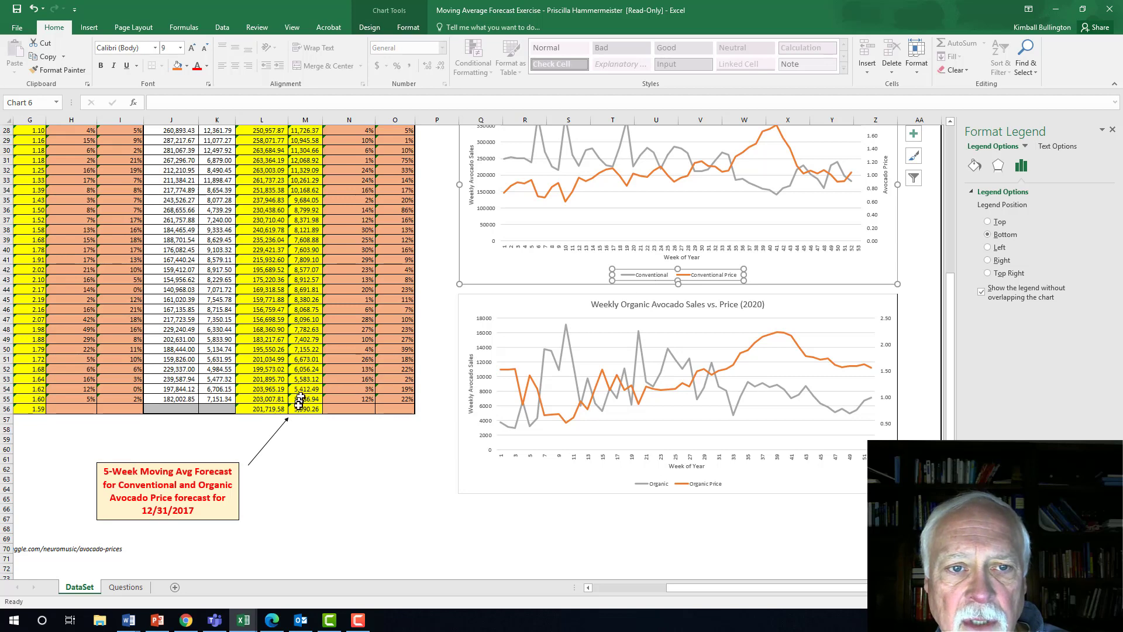
pyautogui.rightClick(693, 281)
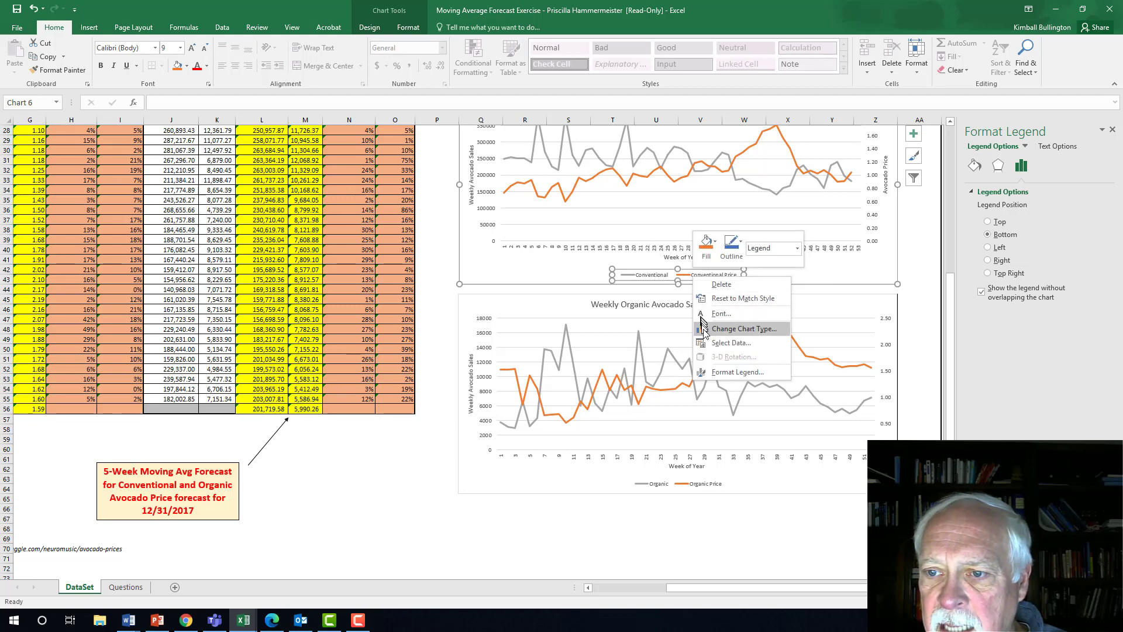
pyautogui.click(731, 343)
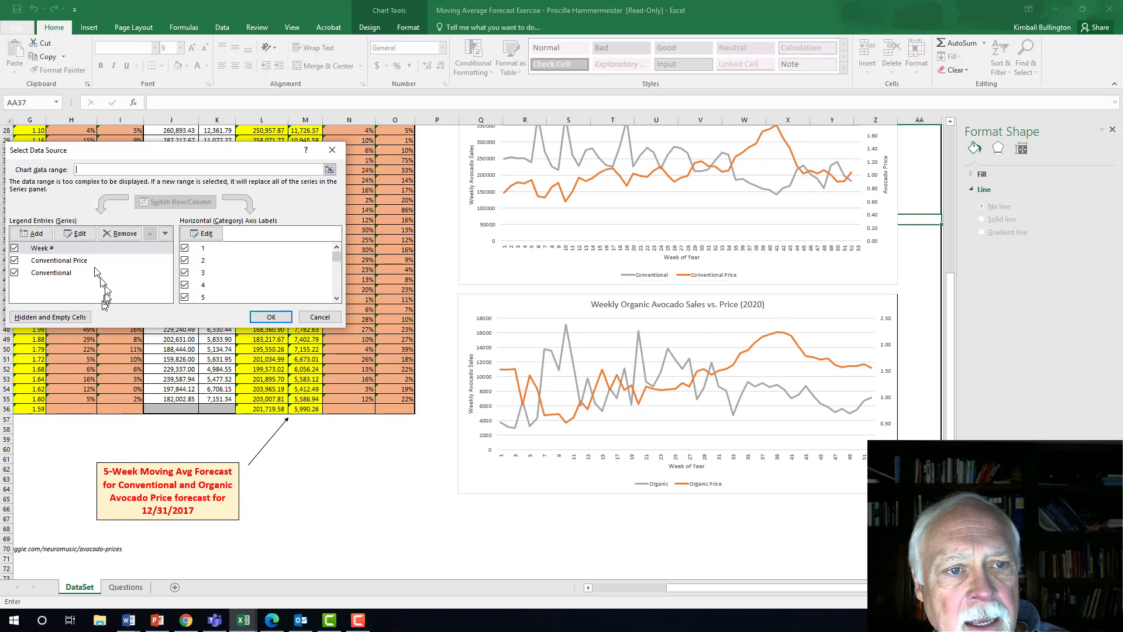
pyautogui.click(65, 275)
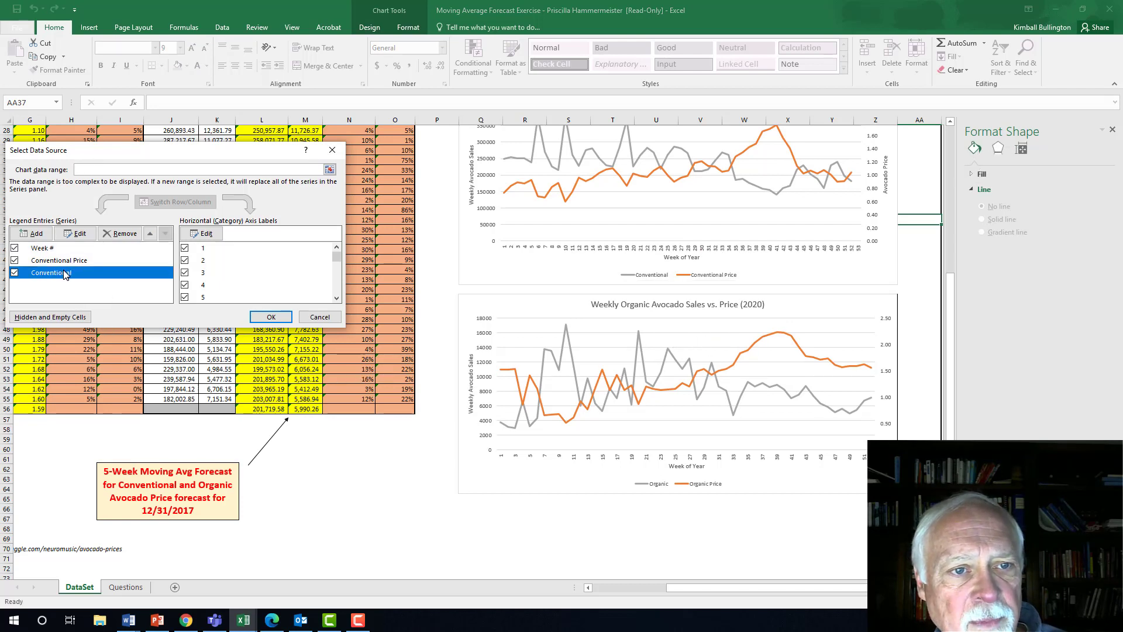
pyautogui.click(80, 233)
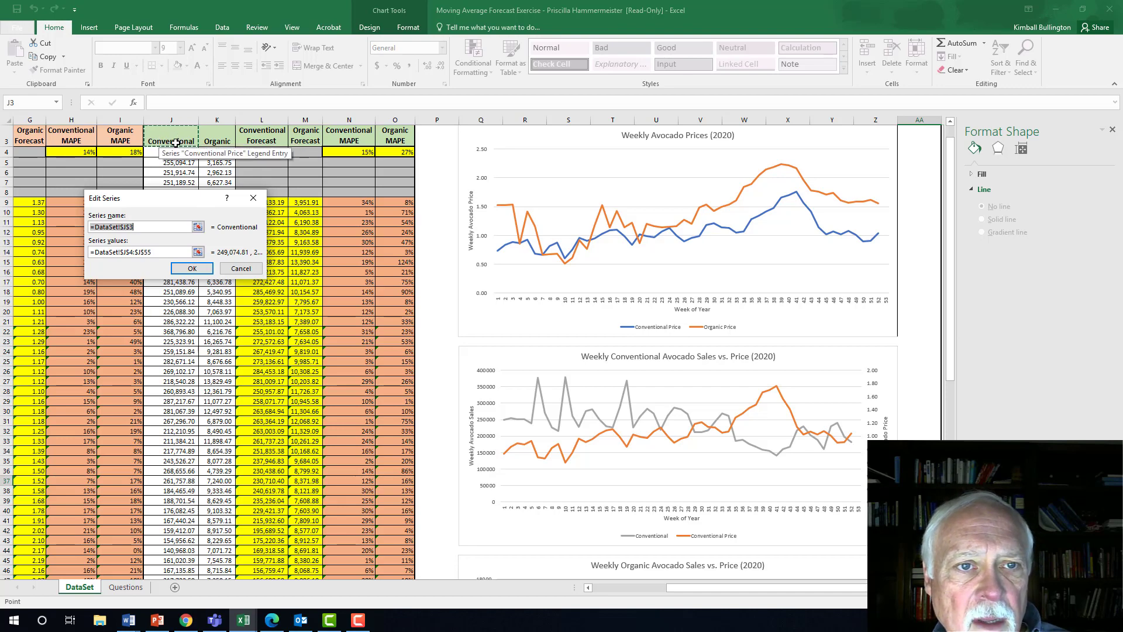
pyautogui.scroll(1, 176, 143)
pyautogui.scroll(-1, 176, 143)
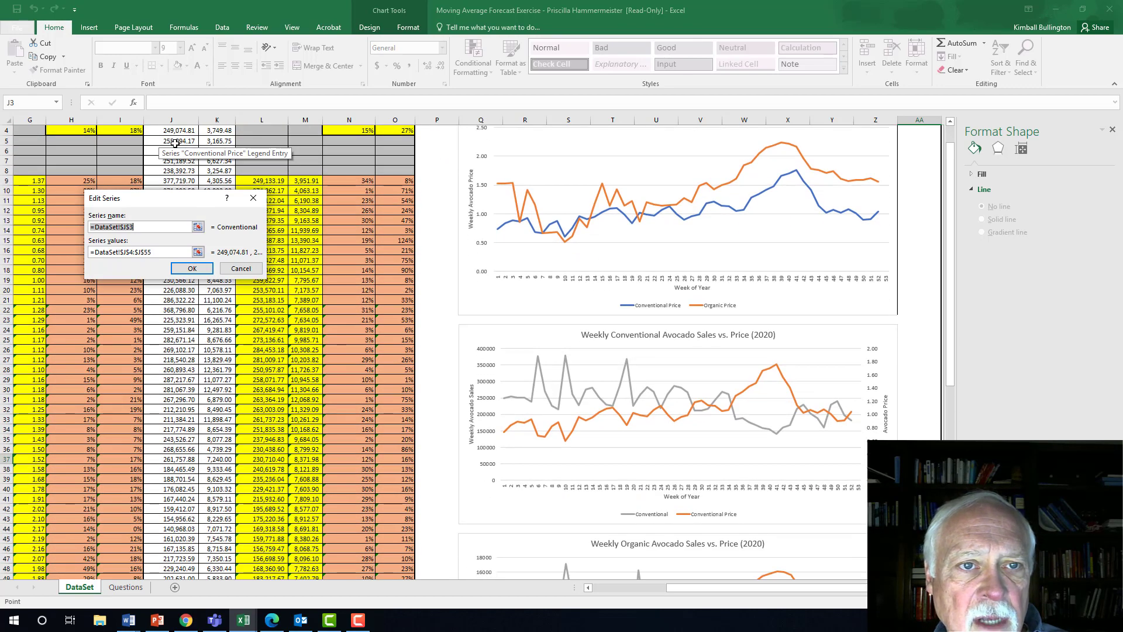
pyautogui.scroll(1, 175, 143)
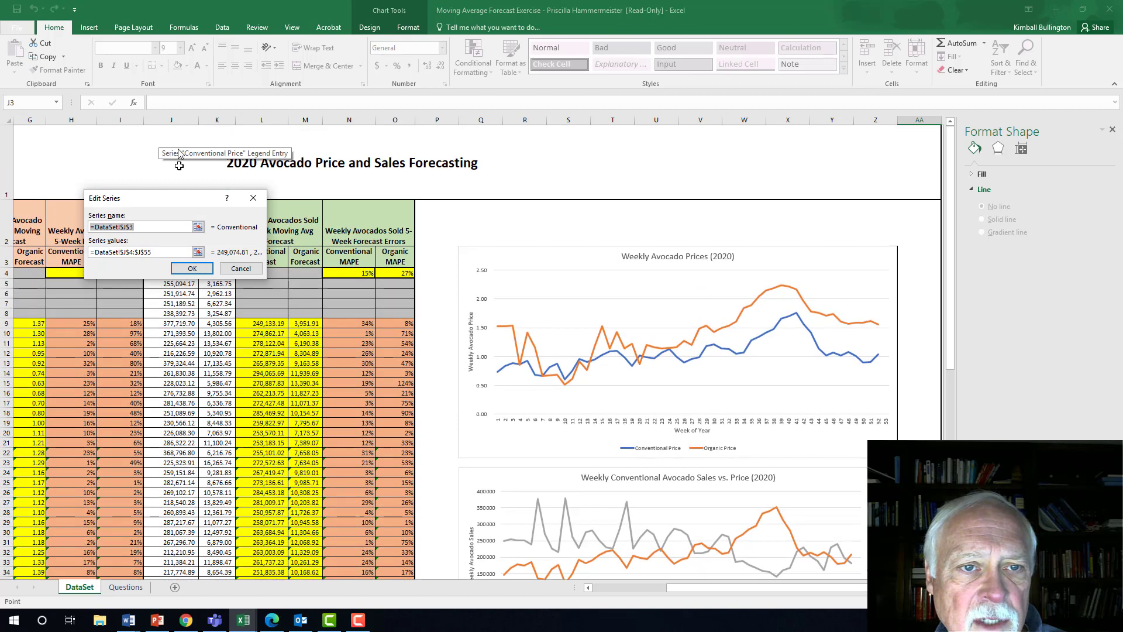
pyautogui.click(245, 271)
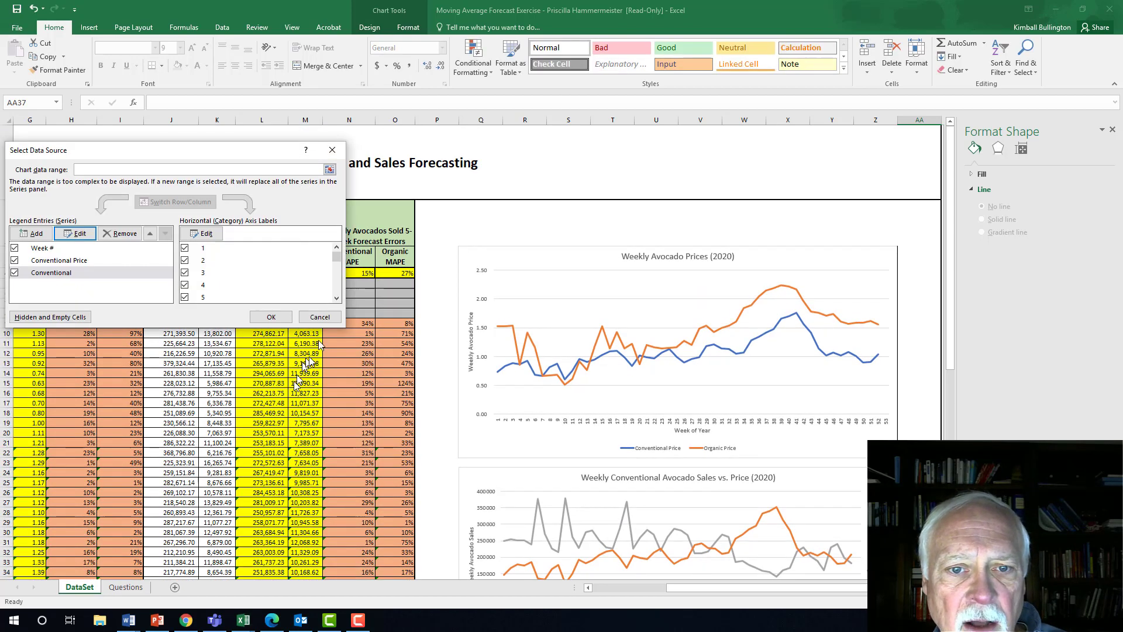
pyautogui.click(320, 317)
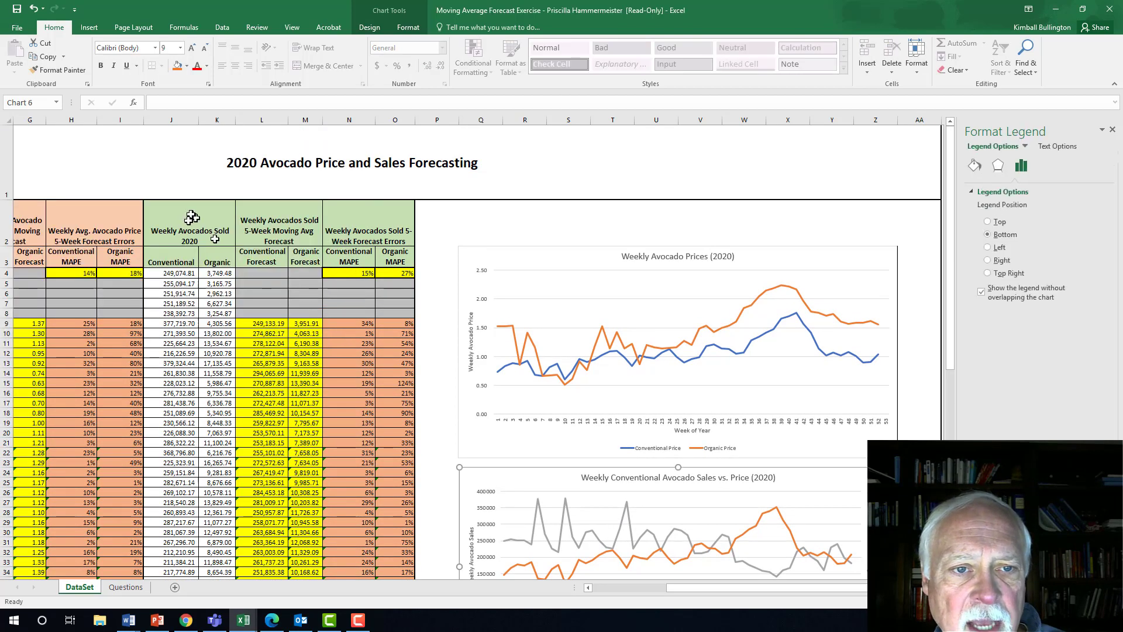
# Compare the conventional sales column header in J3 with the conventional price header in D3 and the chart legend.
pyautogui.click(171, 260)
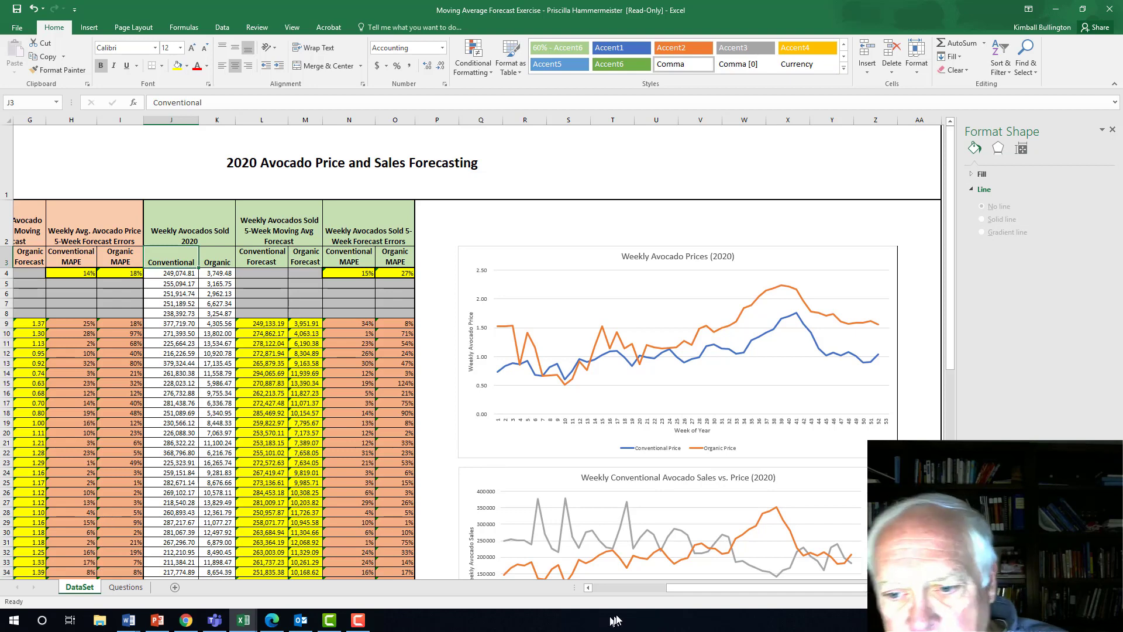
pyautogui.click(589, 588)
pyautogui.click(588, 587)
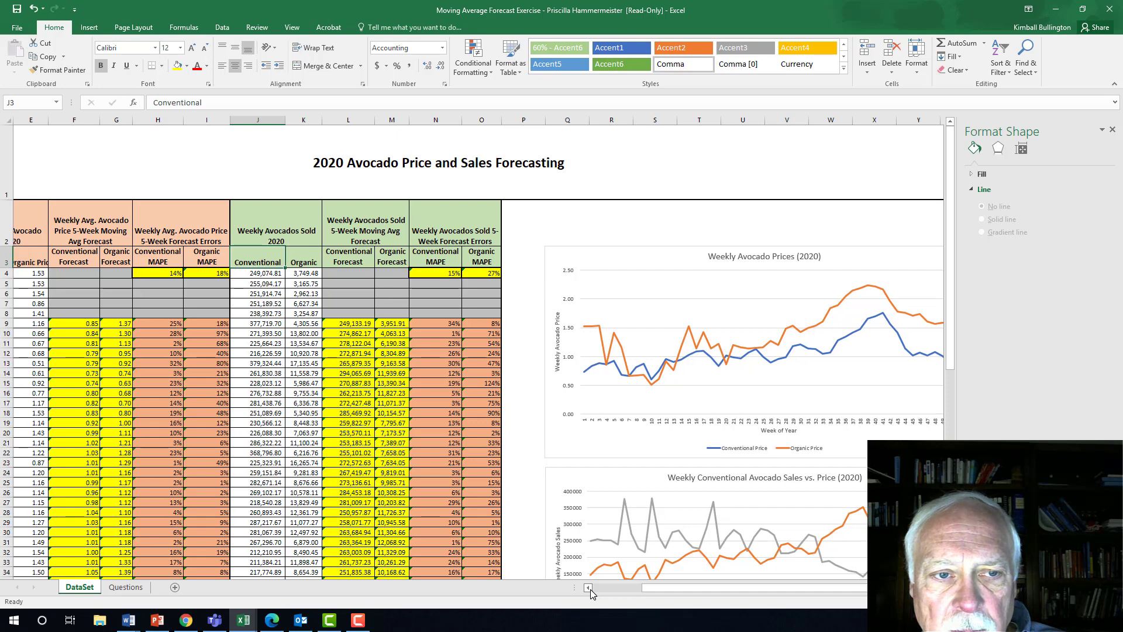
pyautogui.click(588, 588)
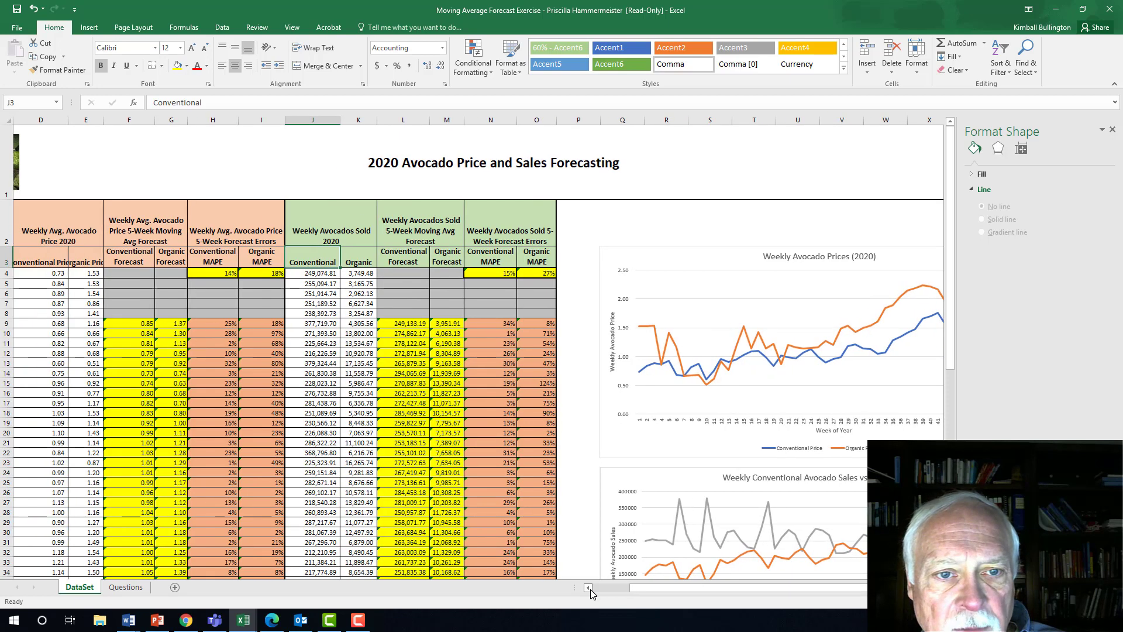
pyautogui.click(589, 588)
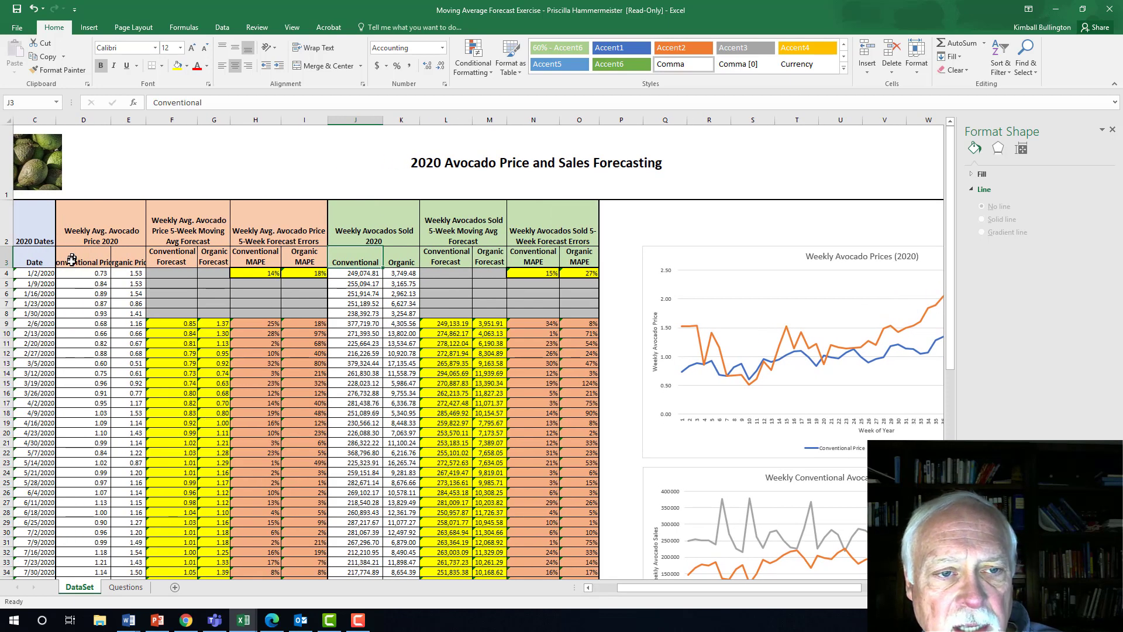
pyautogui.click(73, 265)
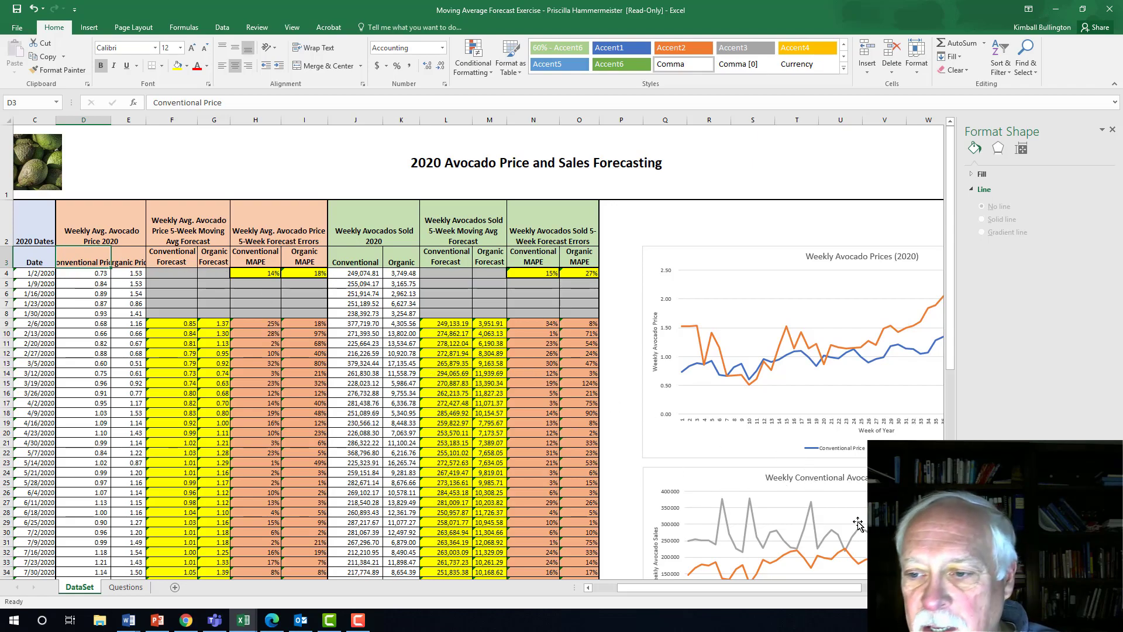
pyautogui.scroll(-2, 852, 514)
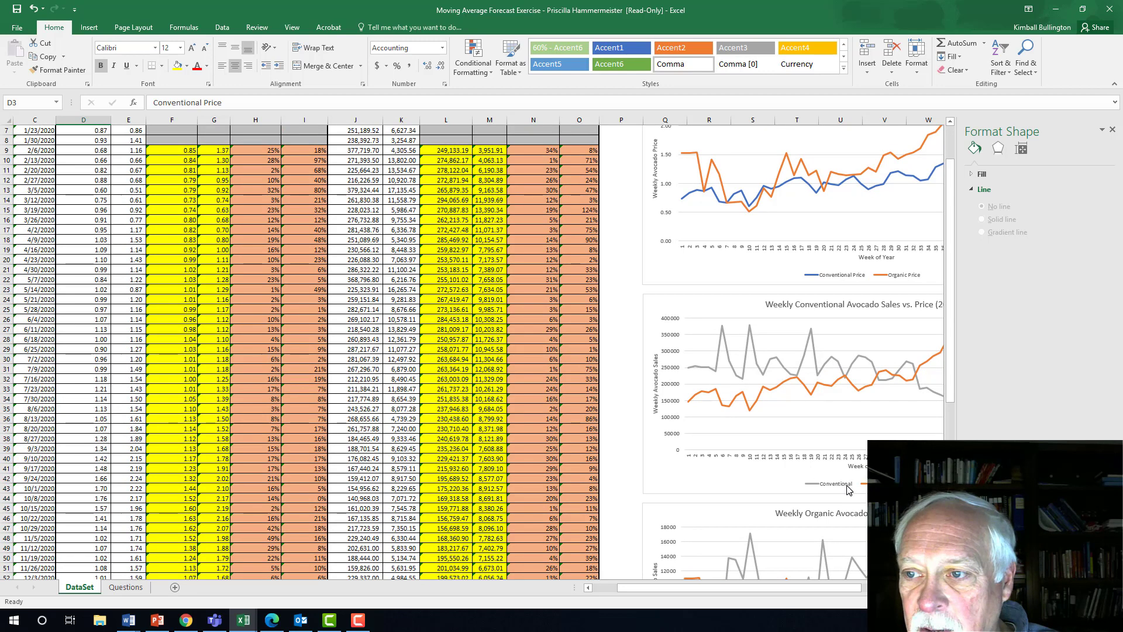
pyautogui.scroll(2, 363, 258)
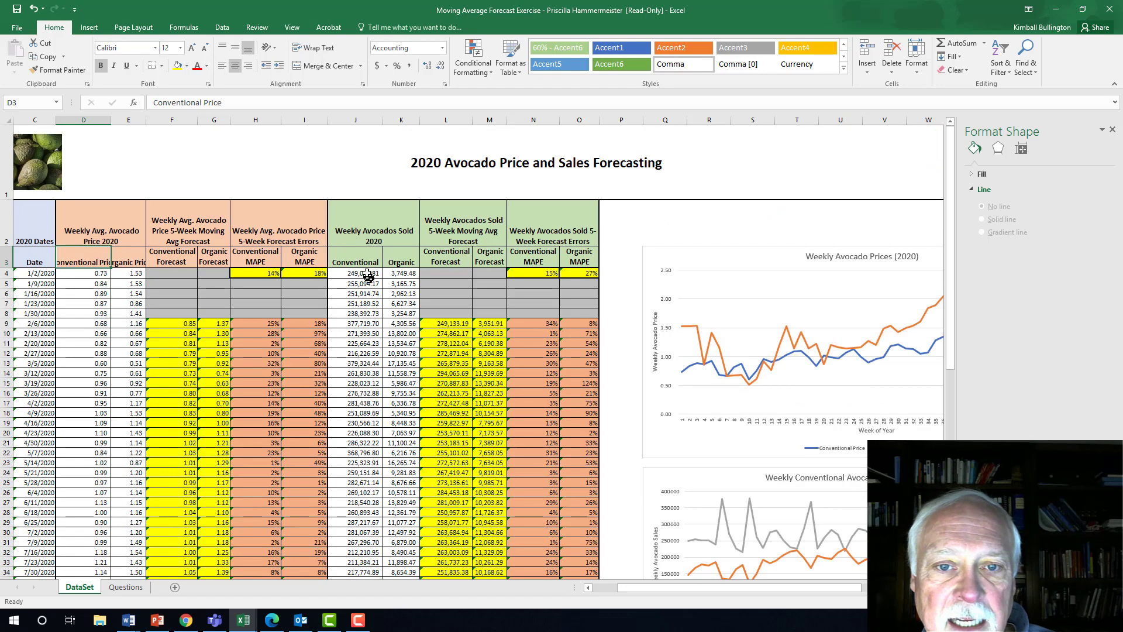
# Rename the conventional sales column header in J3 as "Conventional Sales".
pyautogui.click(361, 258)
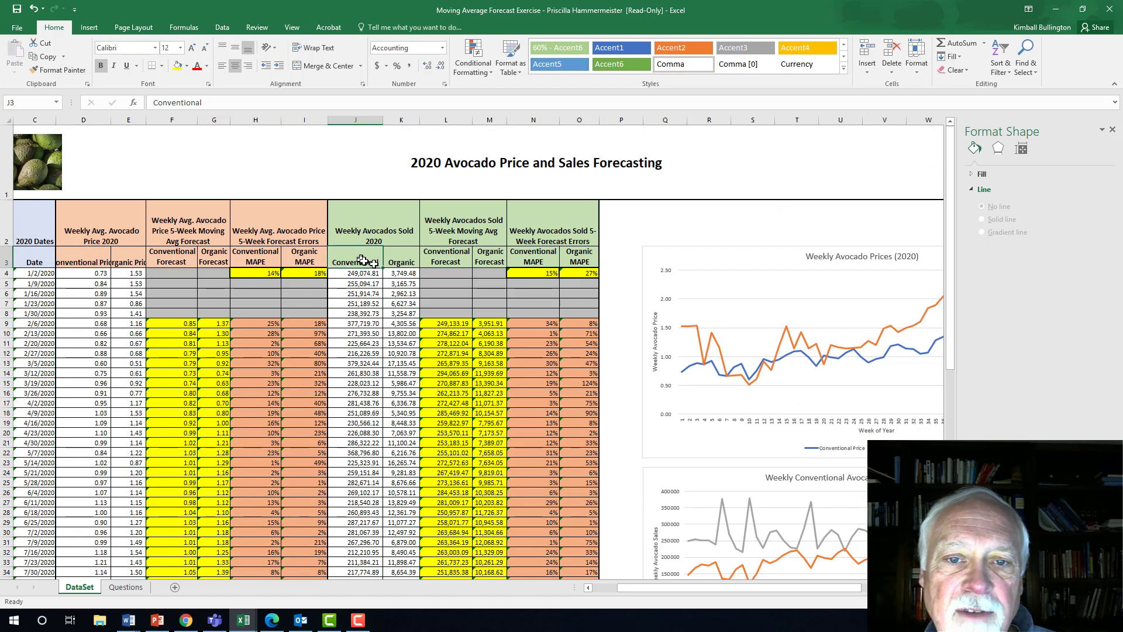
pyautogui.click(231, 103)
pyautogui.write('zds')
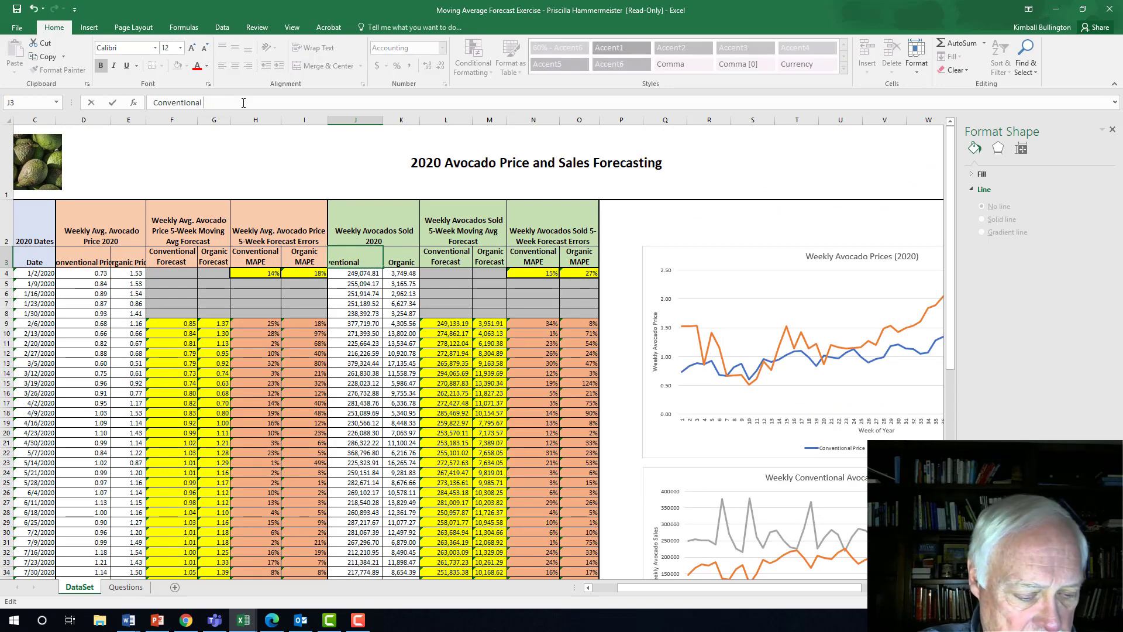
pyautogui.write('Sales')
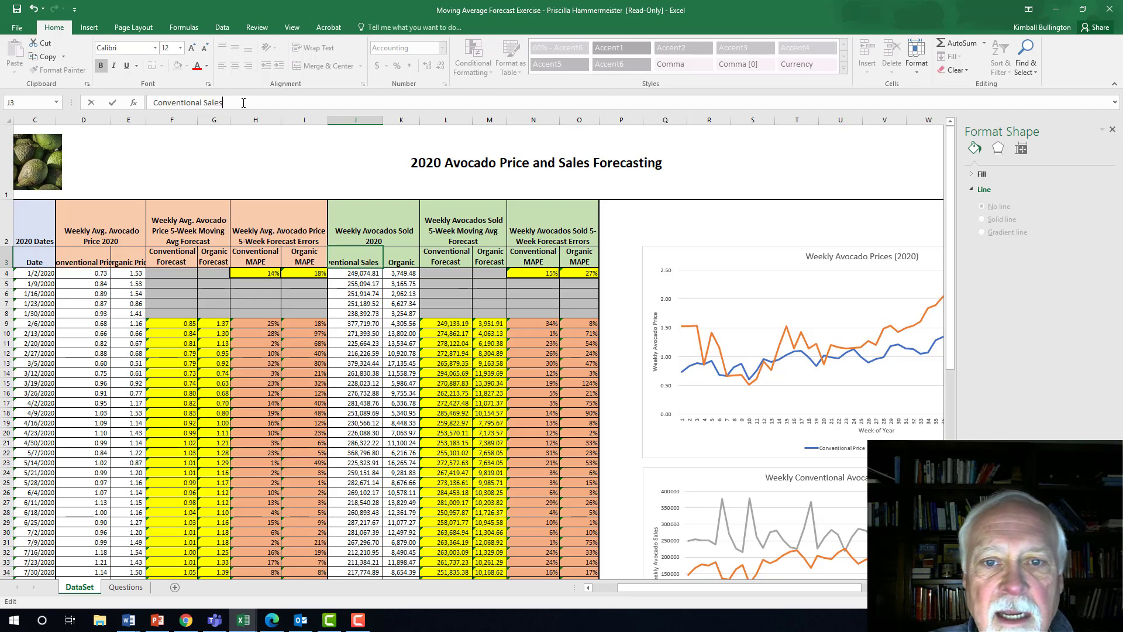
# Rename the organic sales column header in K3 as "Organic Sales".
pyautogui.click(401, 256)
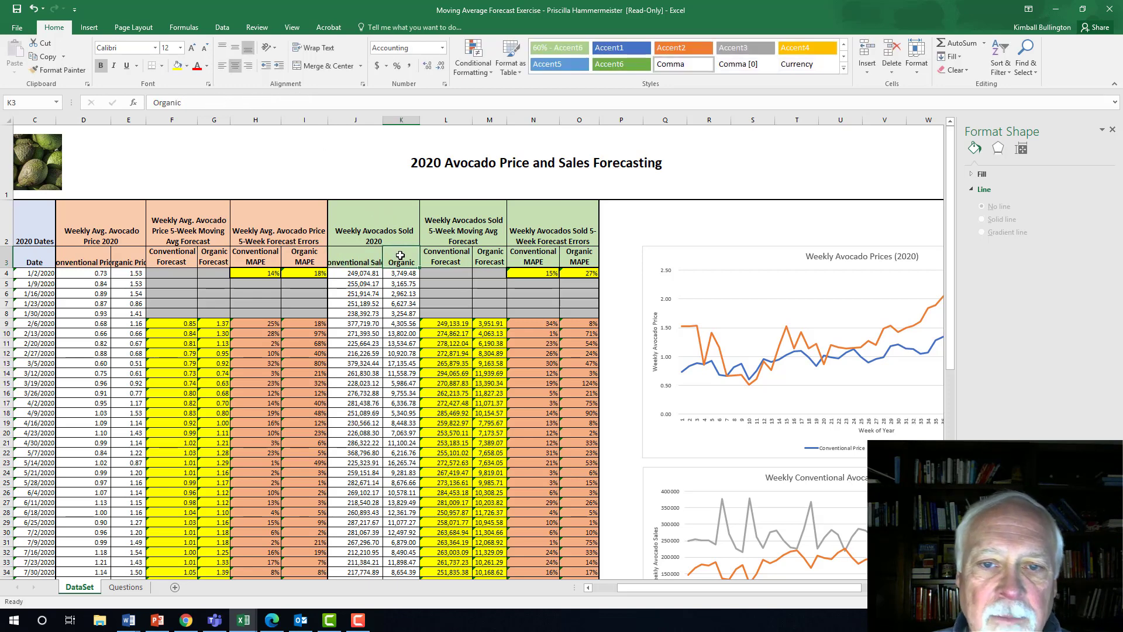
pyautogui.click(215, 101)
pyautogui.write('Sales')
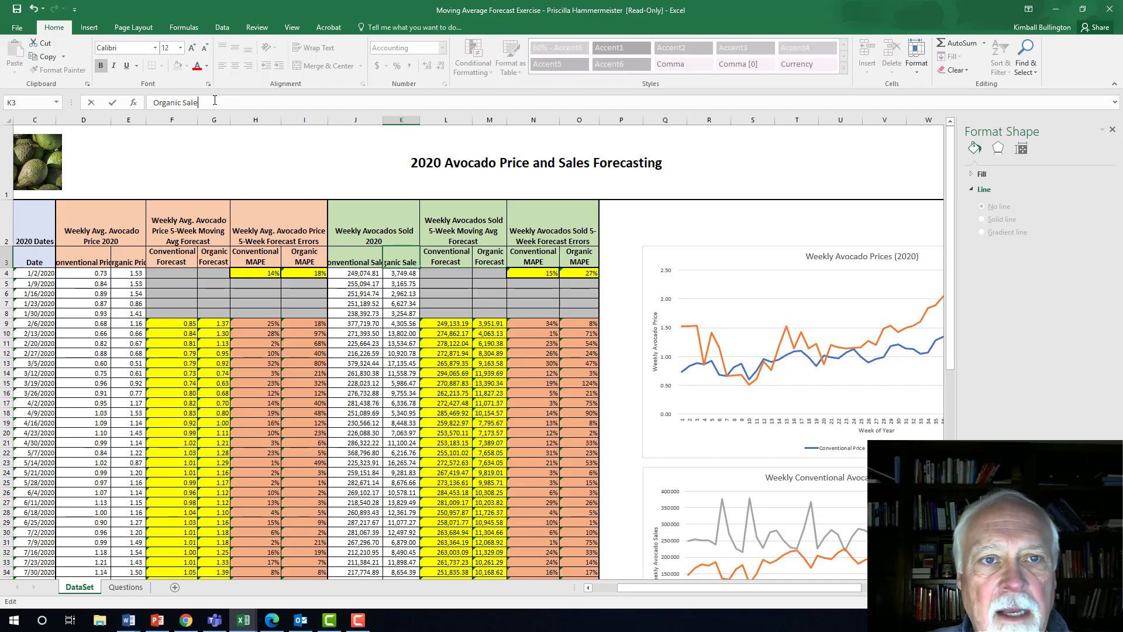
pyautogui.click(771, 443)
# Check the series names in the legends of the conventional and organic sales vs. price charts.
pyautogui.scroll(-2, 773, 446)
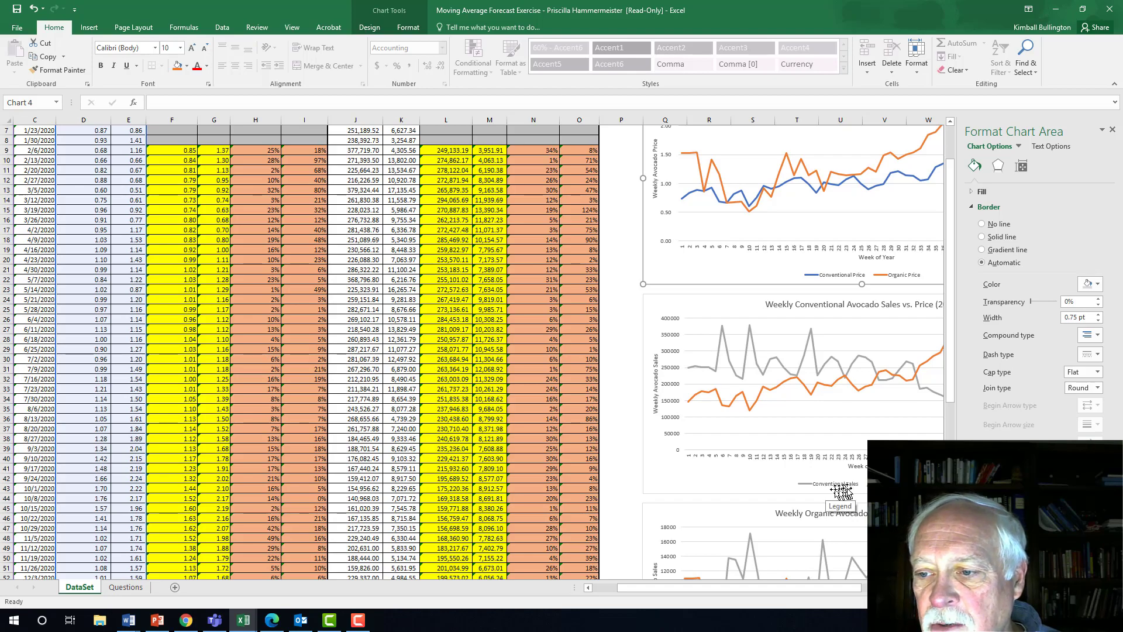
pyautogui.scroll(-5, 860, 526)
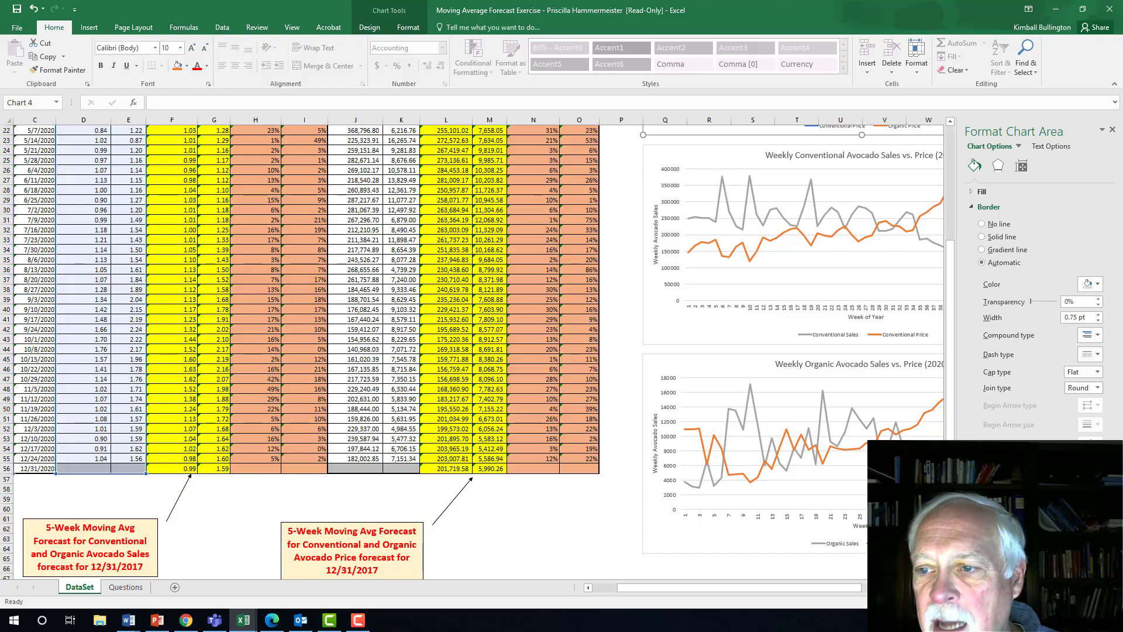
pyautogui.scroll(1, 857, 550)
pyautogui.scroll(6, 857, 550)
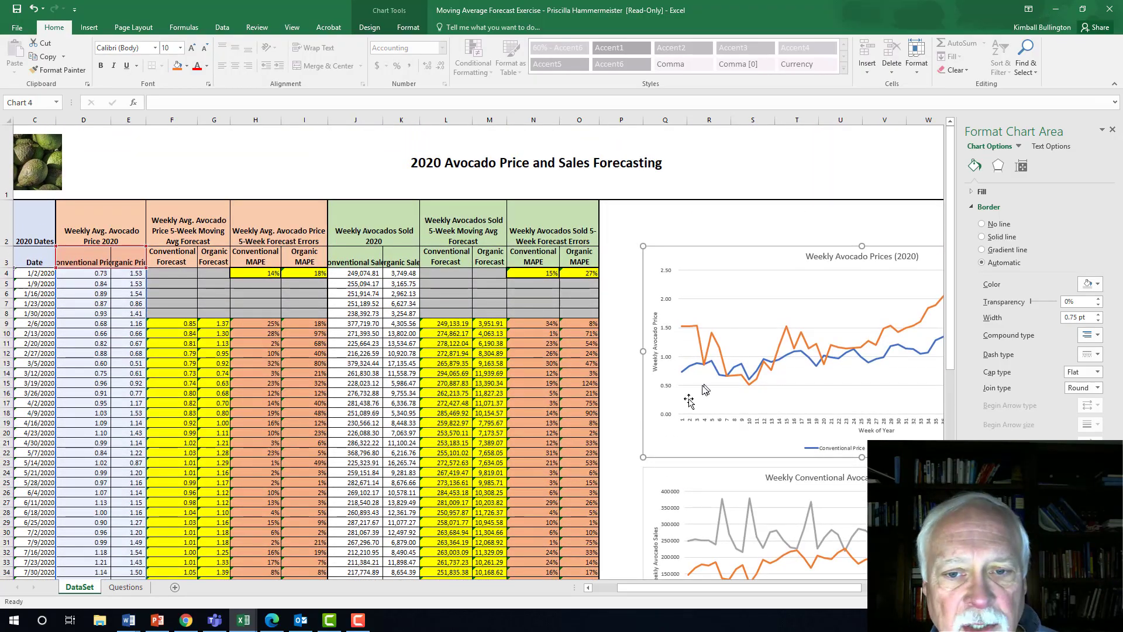
# Examine the 12/31/2020 forecast row, including the price and sales MAPE cells H56, I56, N56 and O56.
pyautogui.scroll(-3, 597, 446)
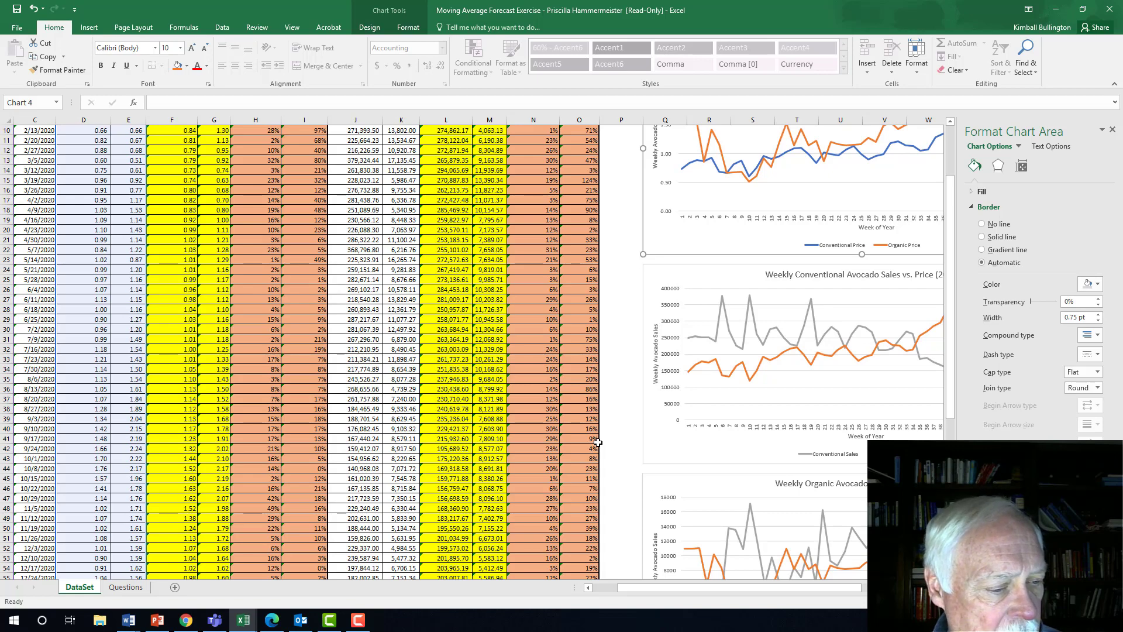
pyautogui.scroll(-1, 597, 443)
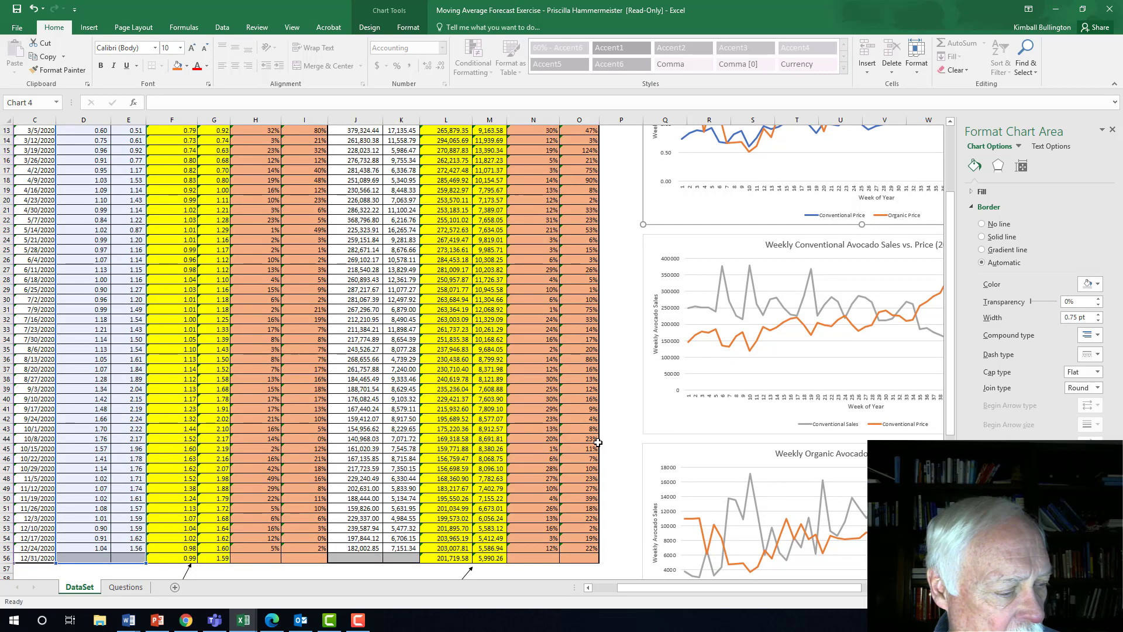
pyautogui.scroll(-3, 598, 442)
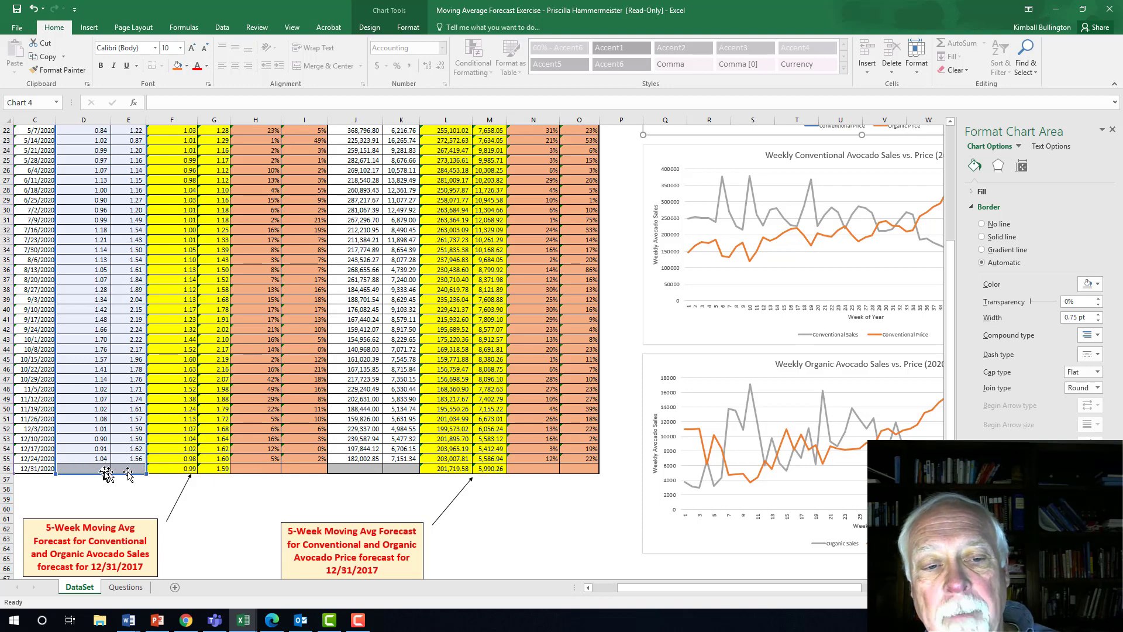
pyautogui.click(267, 468)
pyautogui.click(303, 467)
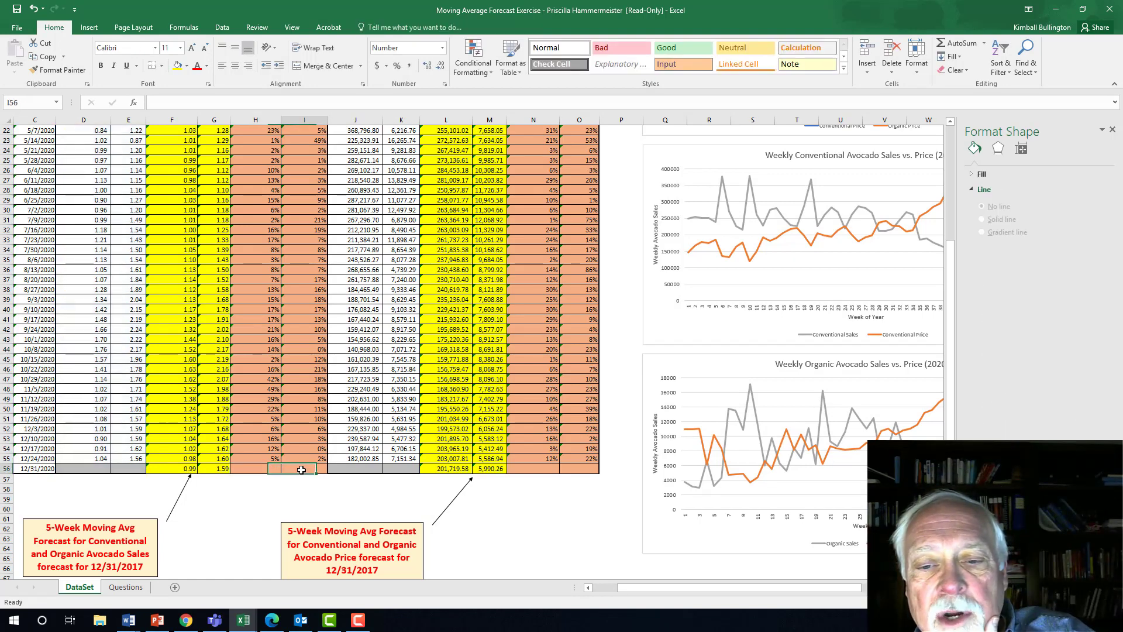
pyautogui.click(531, 468)
pyautogui.click(575, 467)
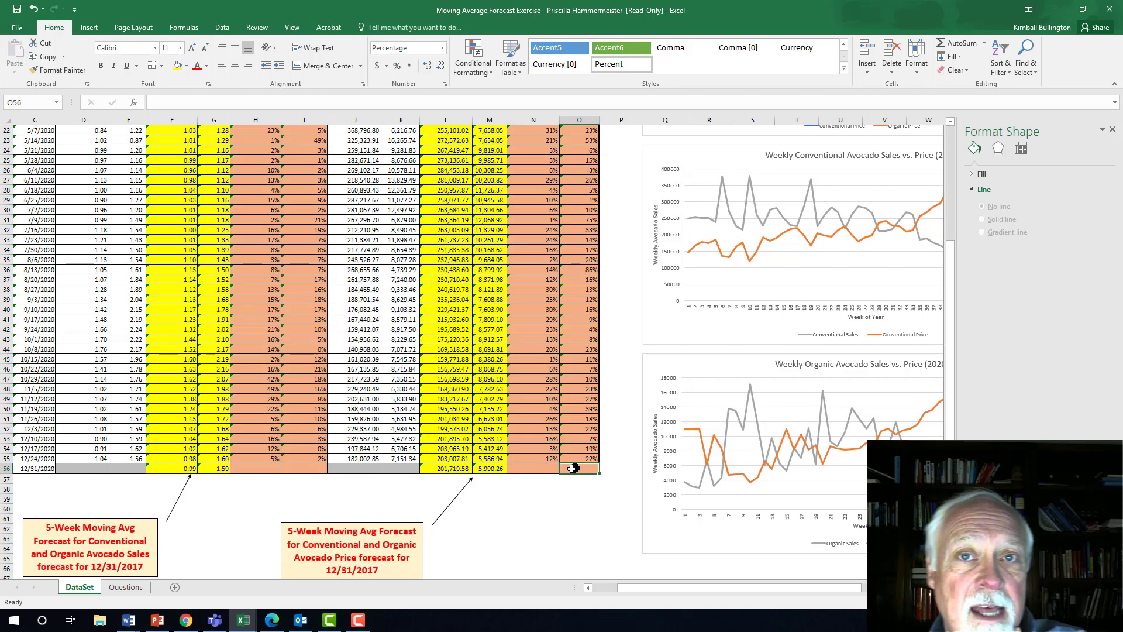